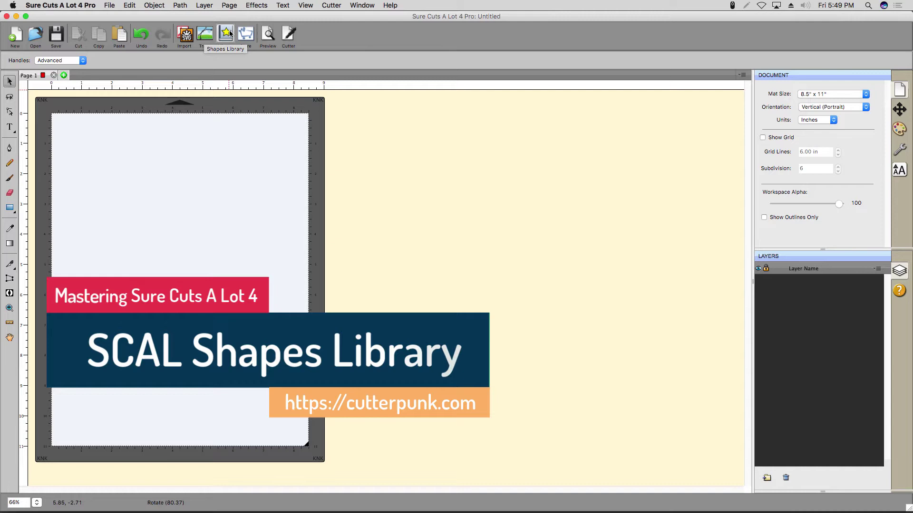
Step: Open the Window menu to reach the Library command
{"action": "left_click", "coordinate": [370, 6]}
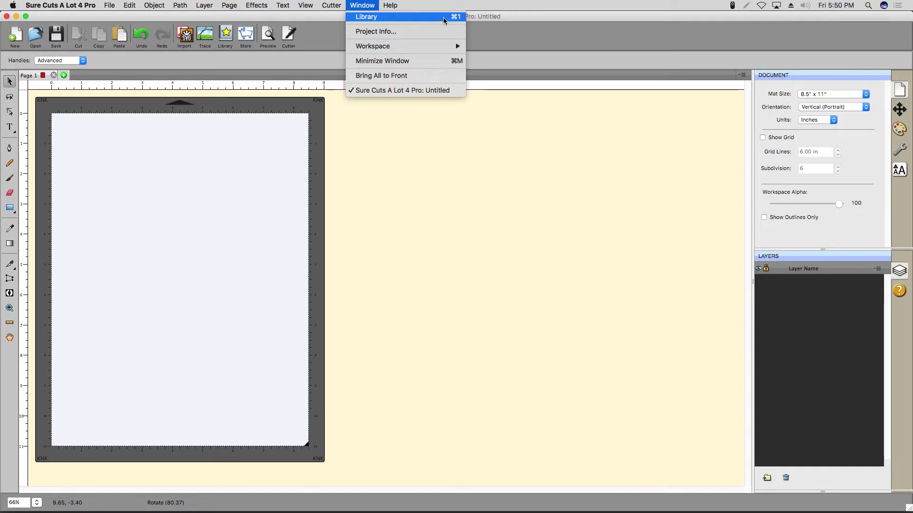
Step: Open My Library, stretch its panel taller, and set the thumbnail slider to maximum
{"action": "left_click", "coordinate": [423, 19]}
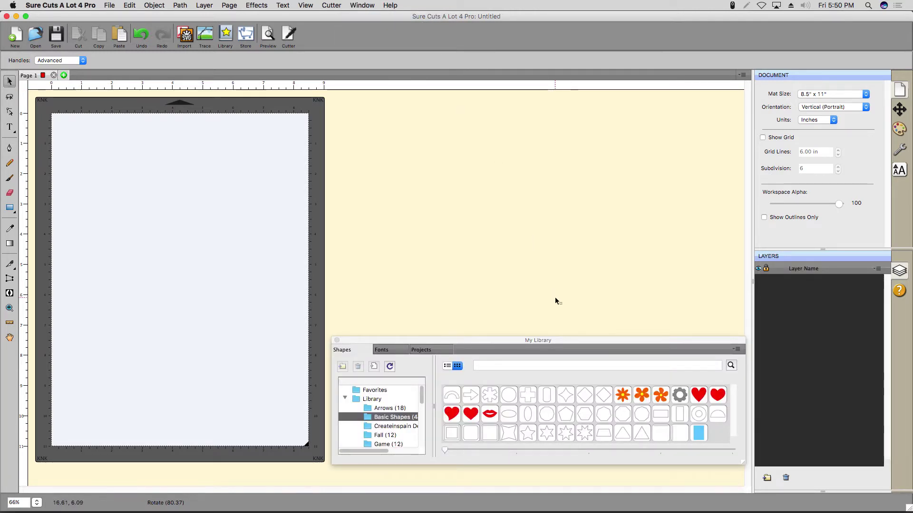
{"action": "left_click_drag", "start_coordinate": [560, 336], "coordinate": [538, 98]}
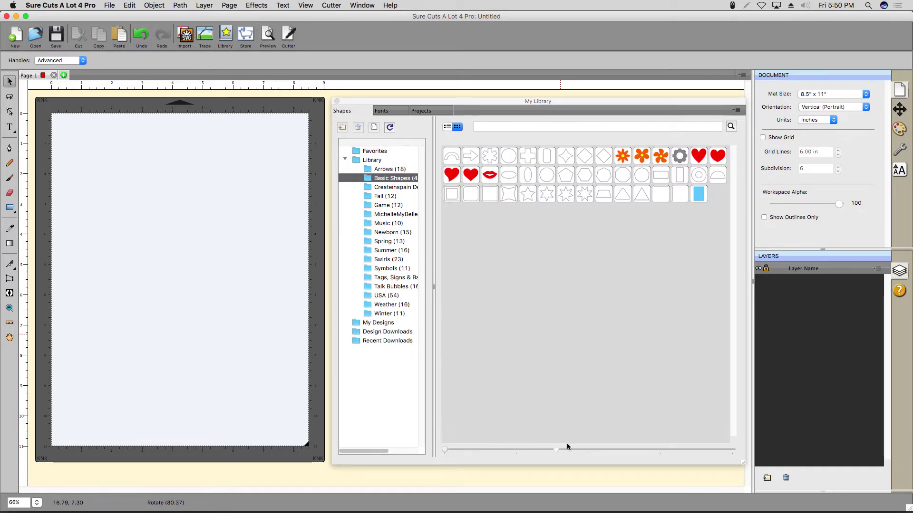
{"action": "left_click_drag", "start_coordinate": [566, 445], "coordinate": [740, 443]}
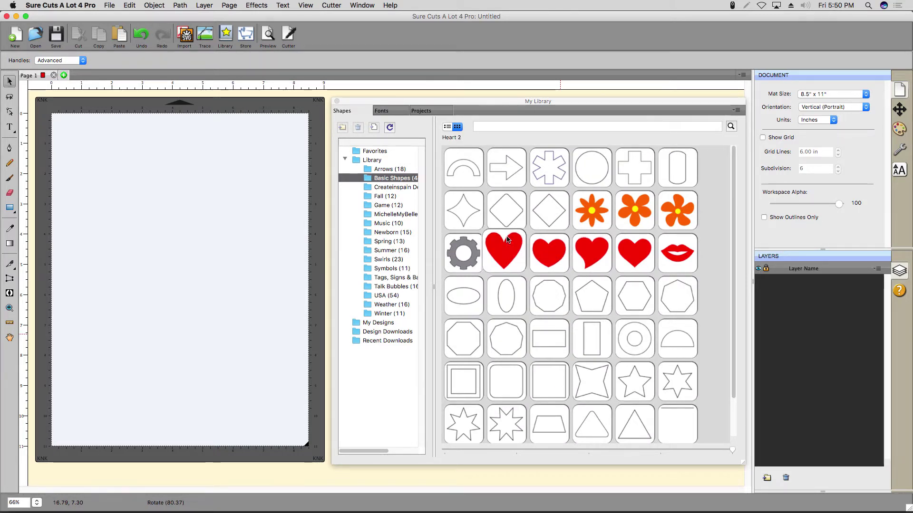
Step: Browse the Game (12), Tags Signs & Badges, and Fall (12) shape folders
{"action": "left_click", "coordinate": [394, 205]}
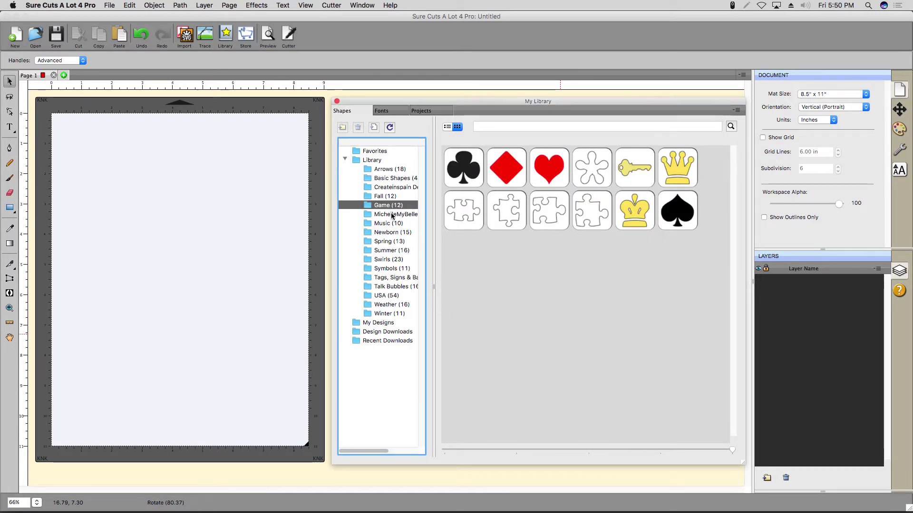
{"action": "left_click", "coordinate": [391, 279]}
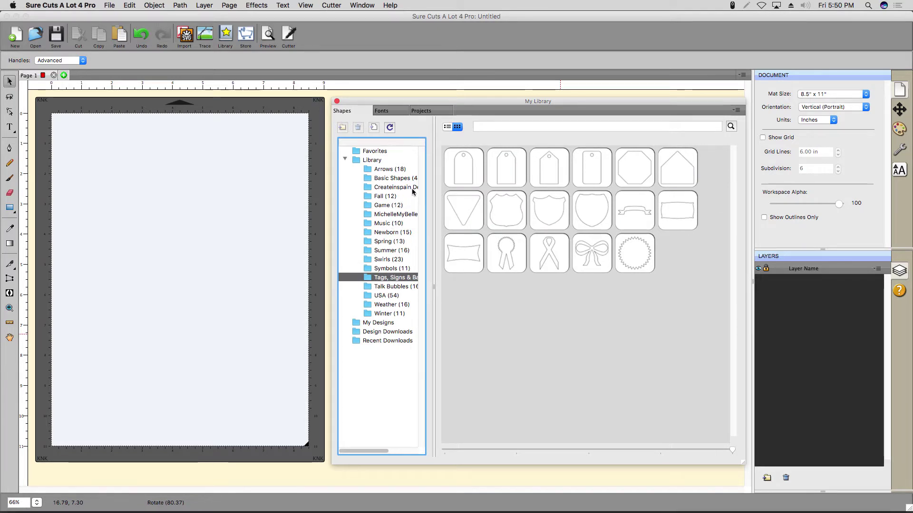
{"action": "left_click", "coordinate": [382, 196]}
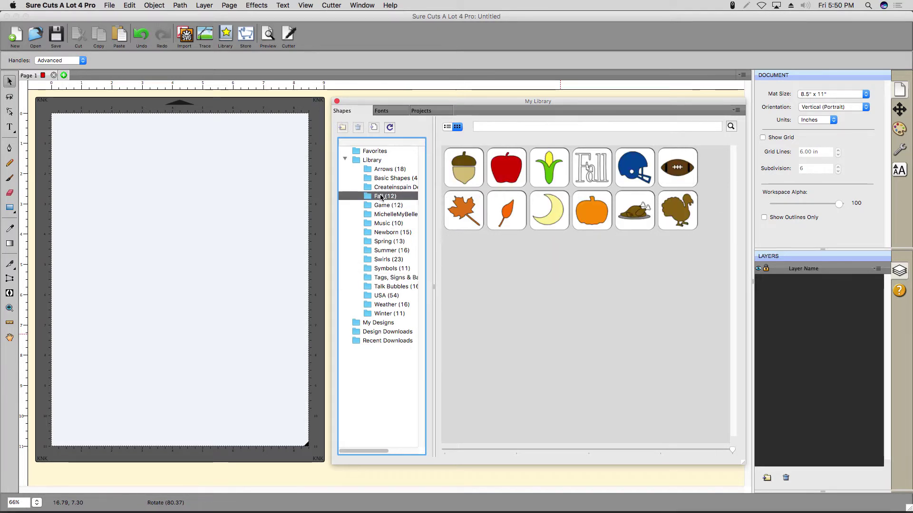
{"action": "double_click", "coordinate": [478, 217]}
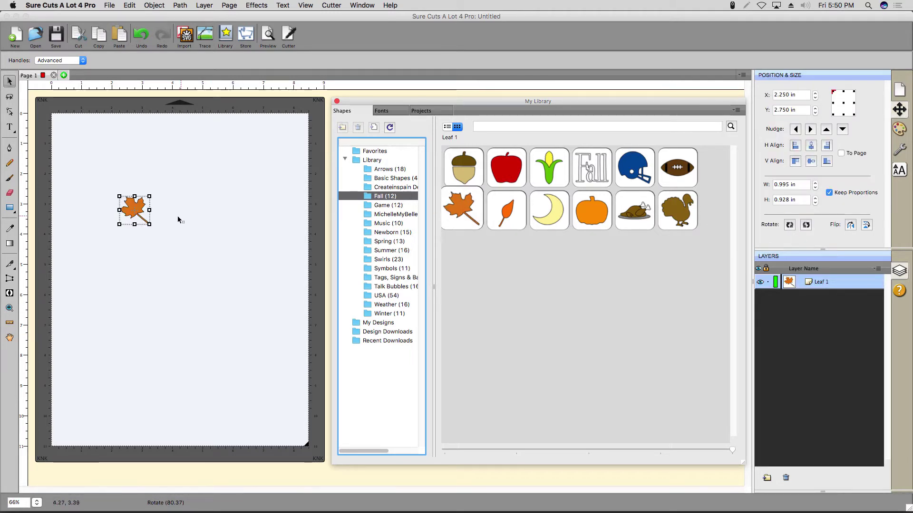
{"action": "left_click_drag", "start_coordinate": [150, 226], "coordinate": [239, 290]}
{"action": "mouse_move", "coordinate": [242, 191]}
{"action": "left_mouse_down"}
{"action": "mouse_move", "coordinate": [259, 228]}
{"action": "mouse_move", "coordinate": [243, 312]}
{"action": "mouse_move", "coordinate": [218, 338]}
{"action": "left_mouse_up"}
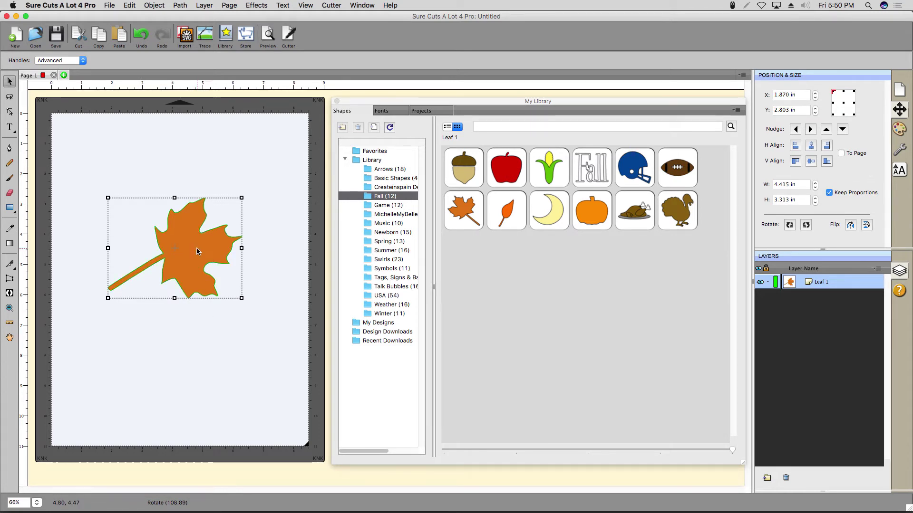
{"action": "right_click", "coordinate": [199, 251]}
{"action": "left_click", "coordinate": [214, 331]}
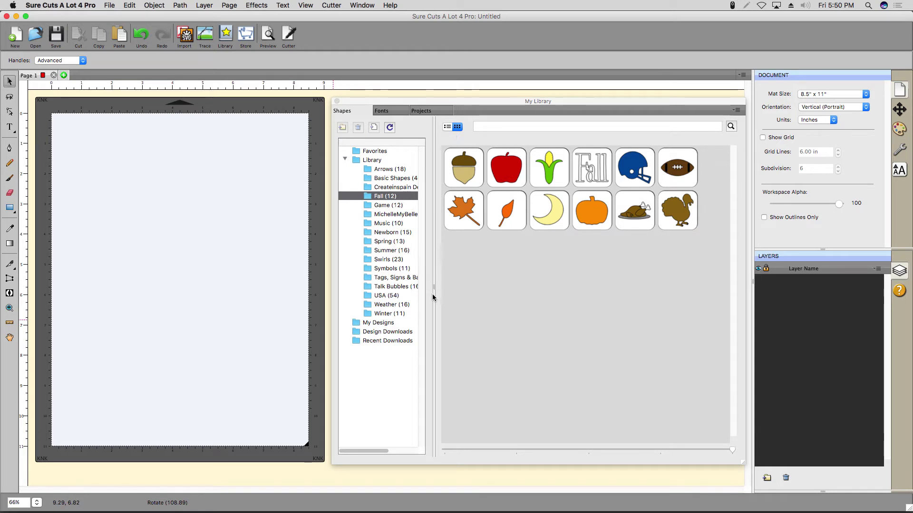
Step: Create a new folder named 'Stencils' inside My Designs
{"action": "left_click", "coordinate": [389, 324]}
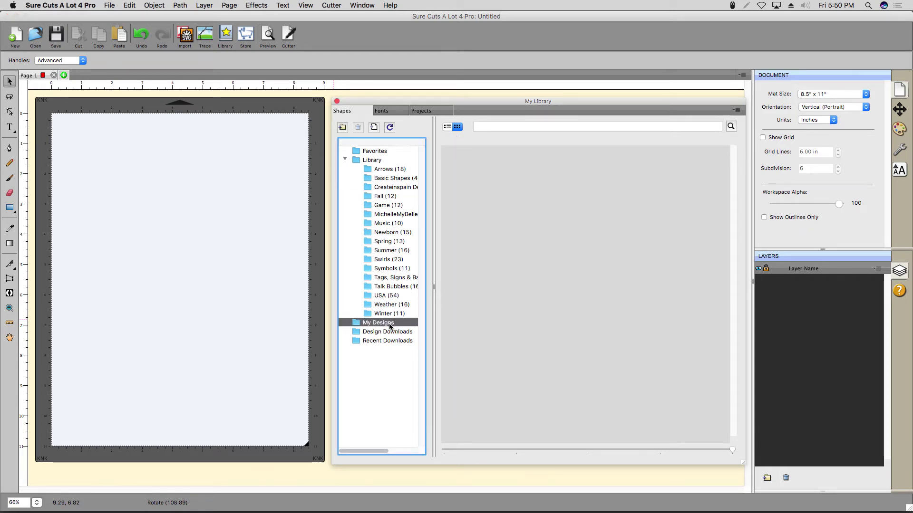
{"action": "right_click", "coordinate": [364, 322]}
{"action": "left_click", "coordinate": [373, 325]}
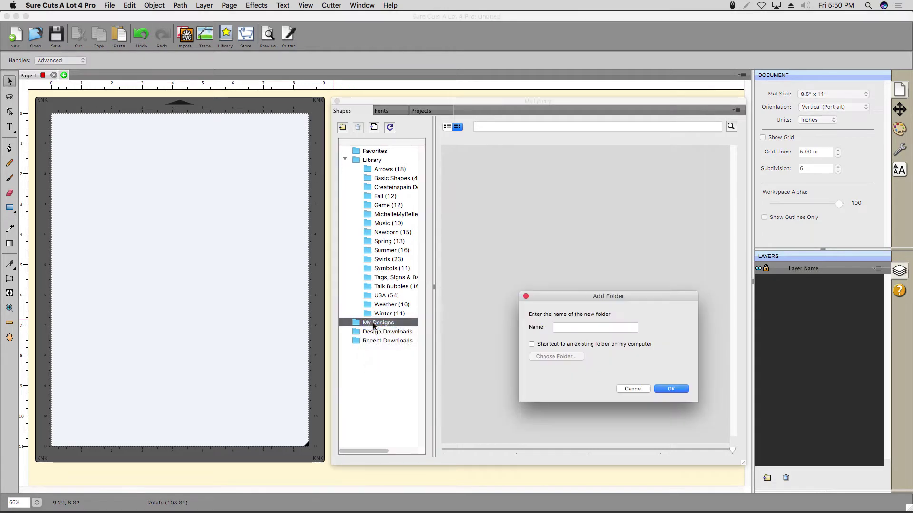
{"action": "left_click", "coordinate": [612, 328]}
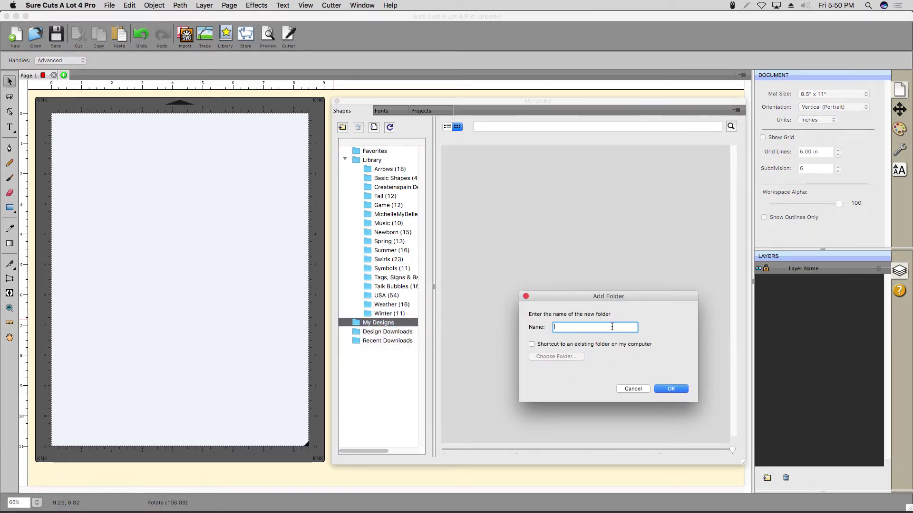
{"action": "type", "text": "Stencils"}
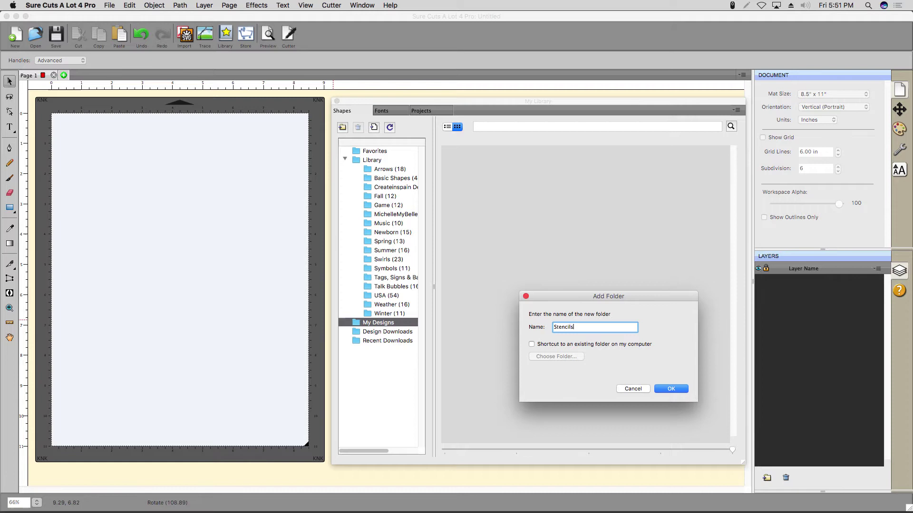
{"action": "left_click", "coordinate": [670, 388]}
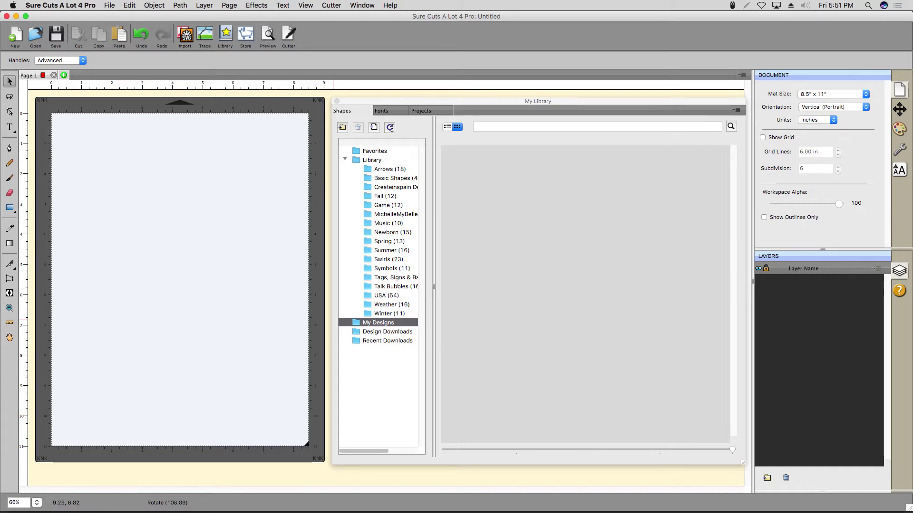
Step: Refresh the library, expand My Designs and open the empty Stencils folder
{"action": "left_click", "coordinate": [390, 127]}
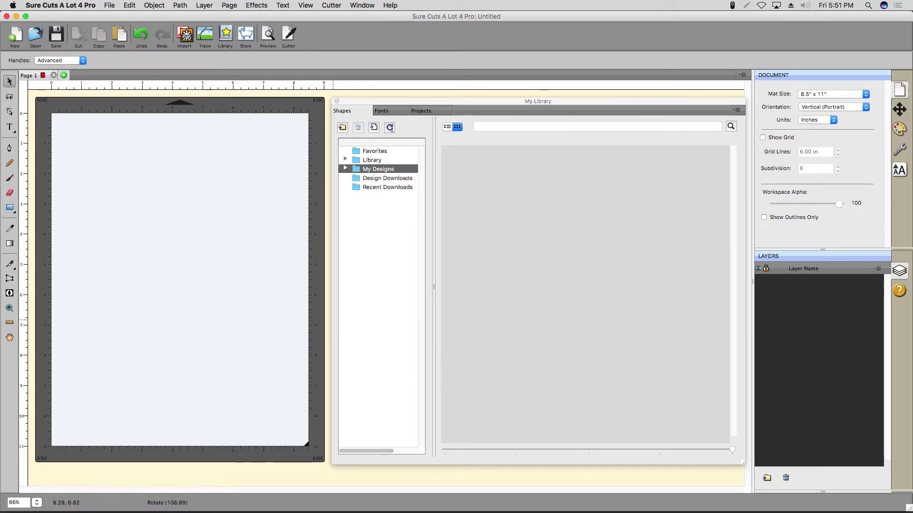
{"action": "left_click", "coordinate": [346, 169]}
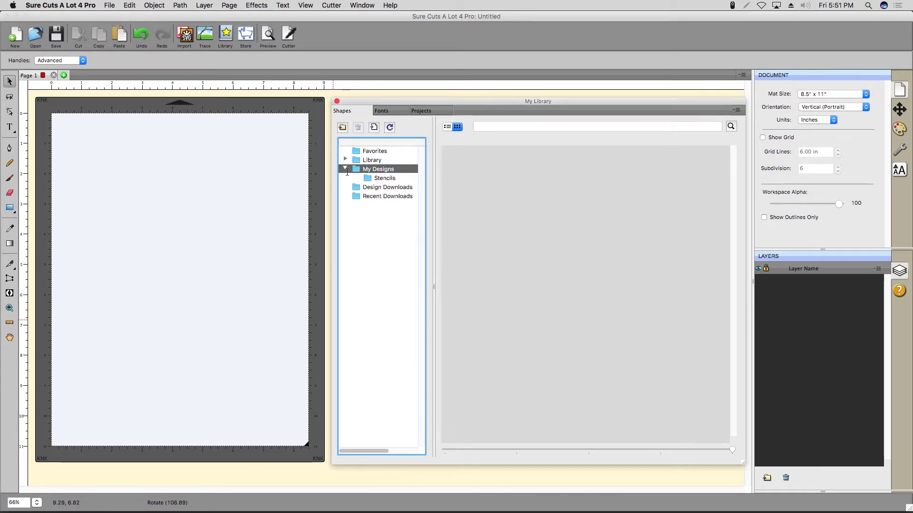
{"action": "left_click", "coordinate": [376, 177]}
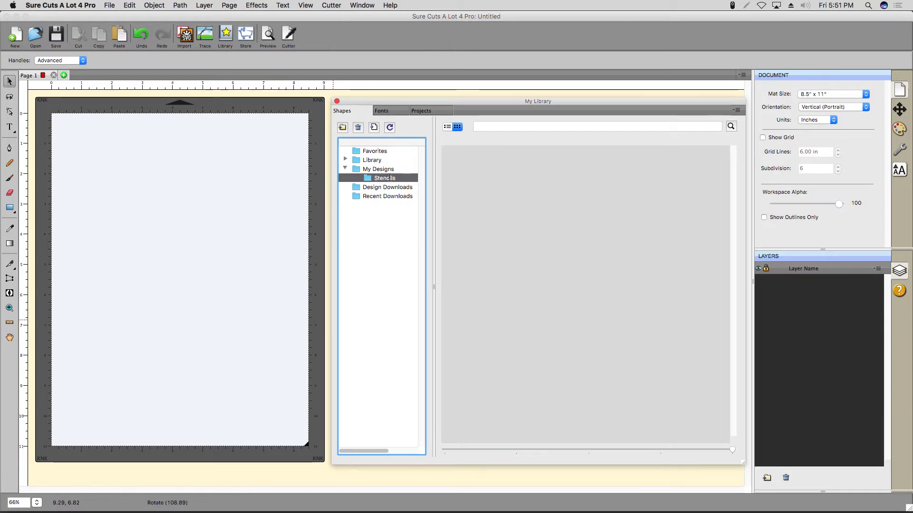
Step: Import fret sq 32.svg into Stencils, place it on the mat, then delete it
{"action": "right_click", "coordinate": [399, 178]}
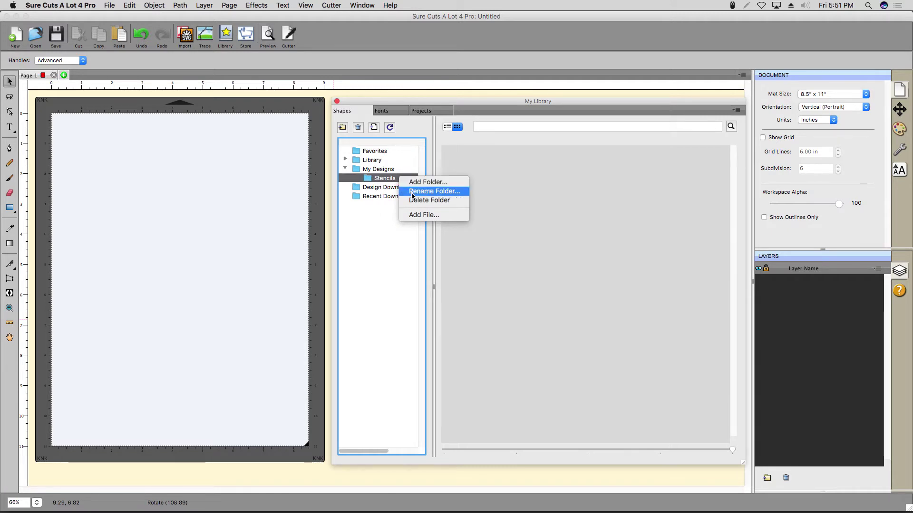
{"action": "left_click", "coordinate": [450, 214]}
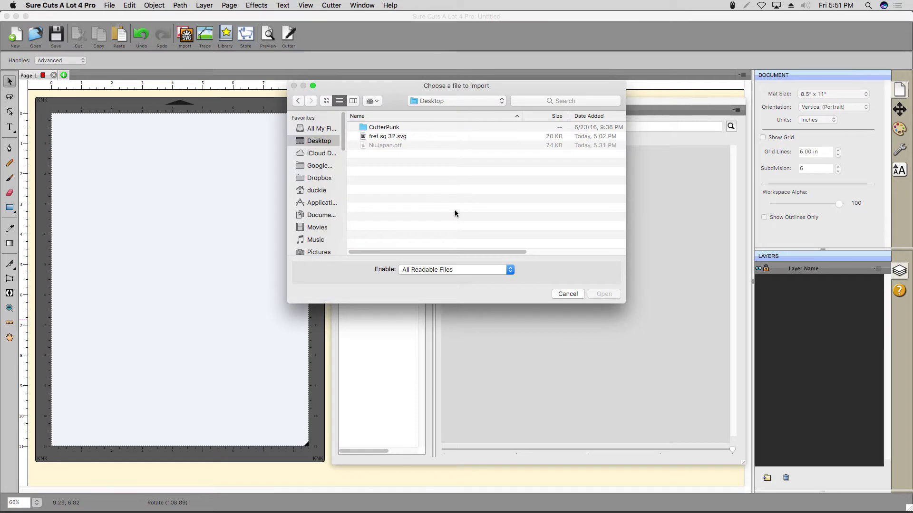
{"action": "left_click", "coordinate": [399, 136]}
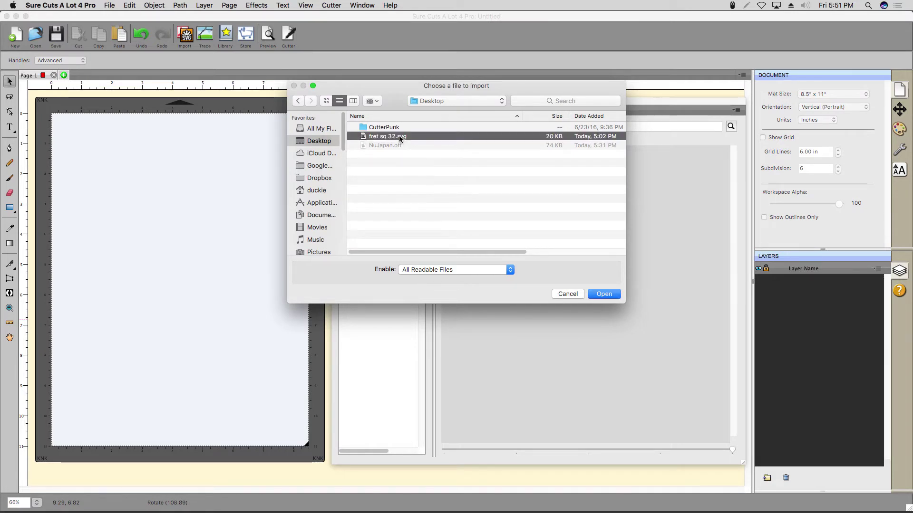
{"action": "left_click", "coordinate": [600, 293]}
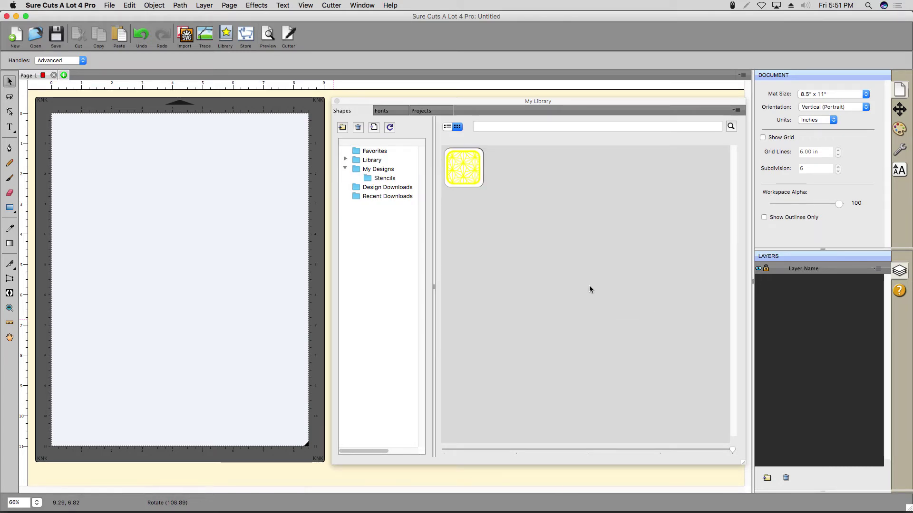
{"action": "double_click", "coordinate": [456, 165]}
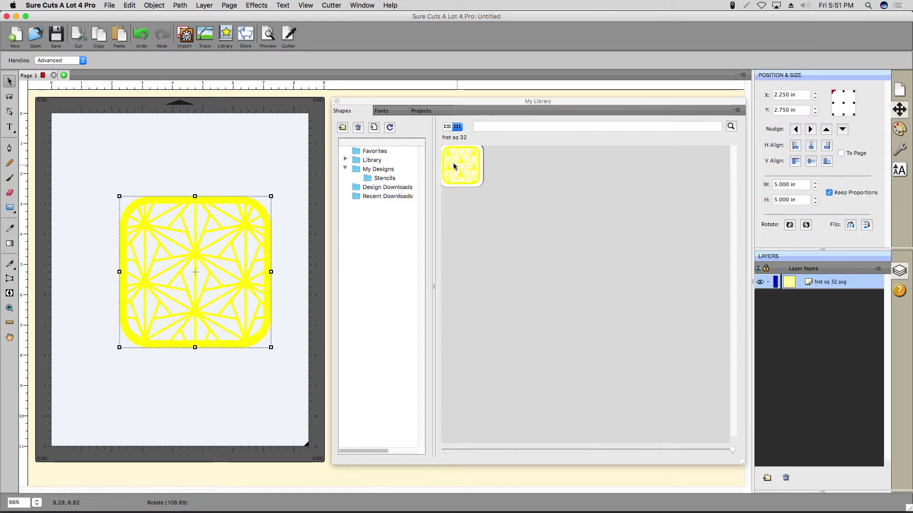
{"action": "key", "text": "Delete"}
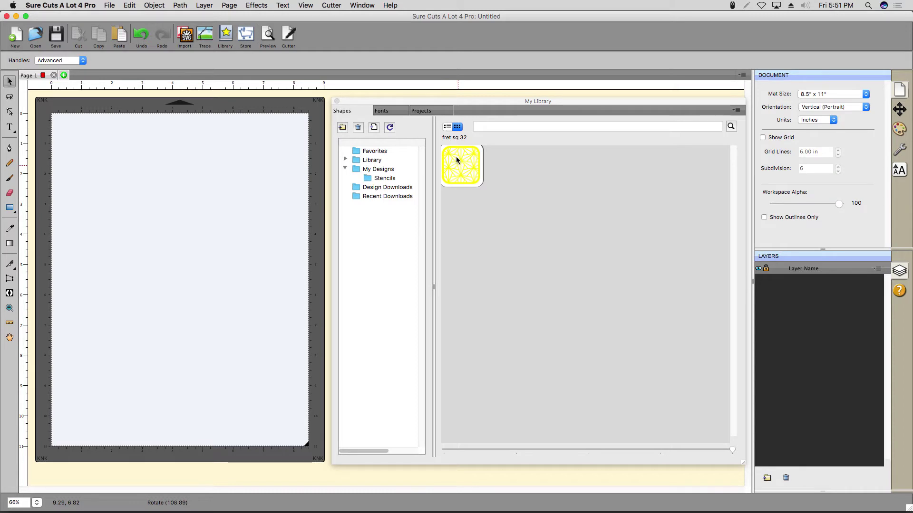
Step: Add fret sq 32 to Favorites and show the Favorites folder
{"action": "right_click", "coordinate": [455, 164]}
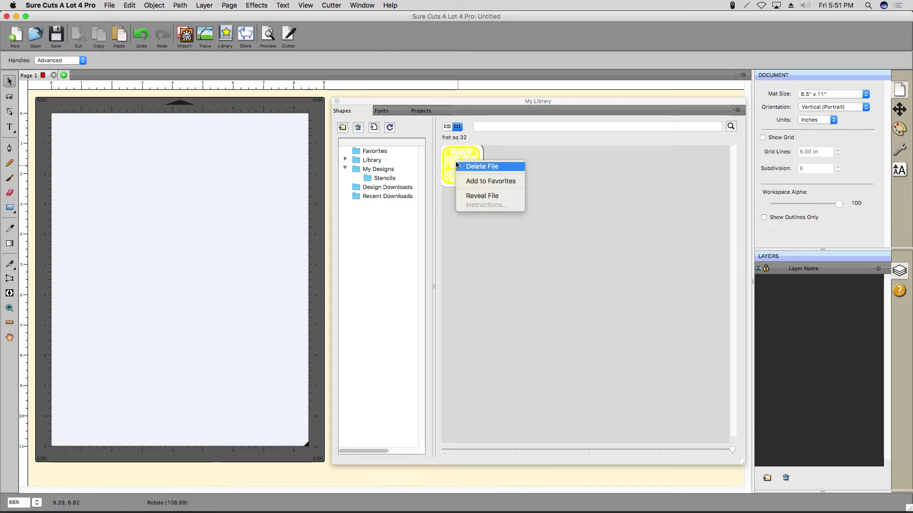
{"action": "left_click", "coordinate": [468, 182]}
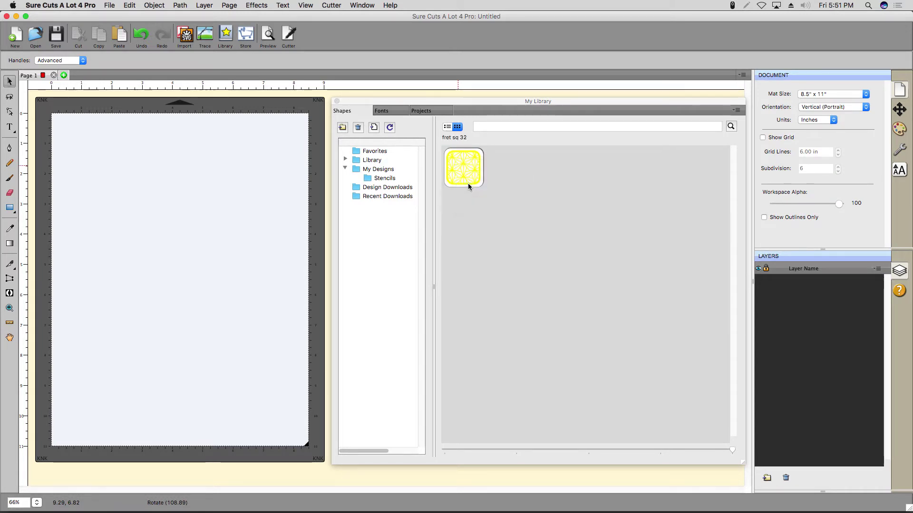
{"action": "left_click", "coordinate": [367, 151]}
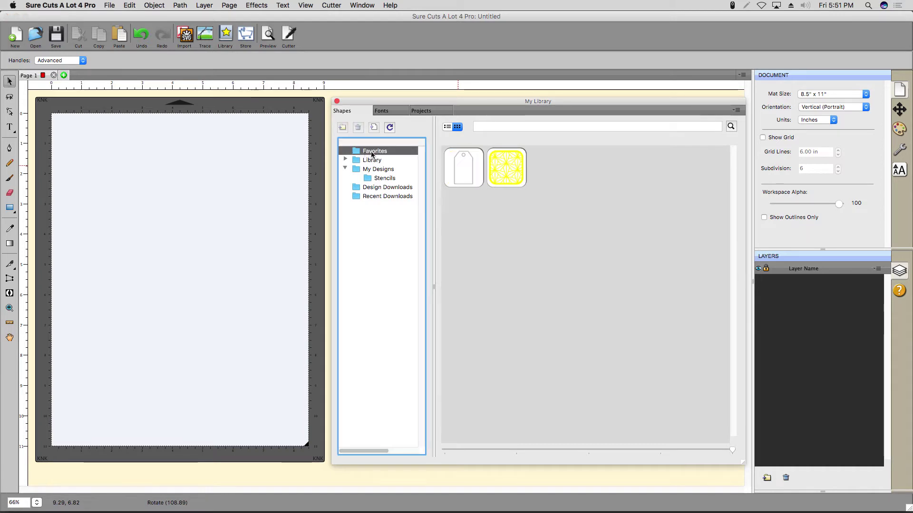
Step: Place the Tag 2 shape on the mat, then select and delete it
{"action": "double_click", "coordinate": [466, 172]}
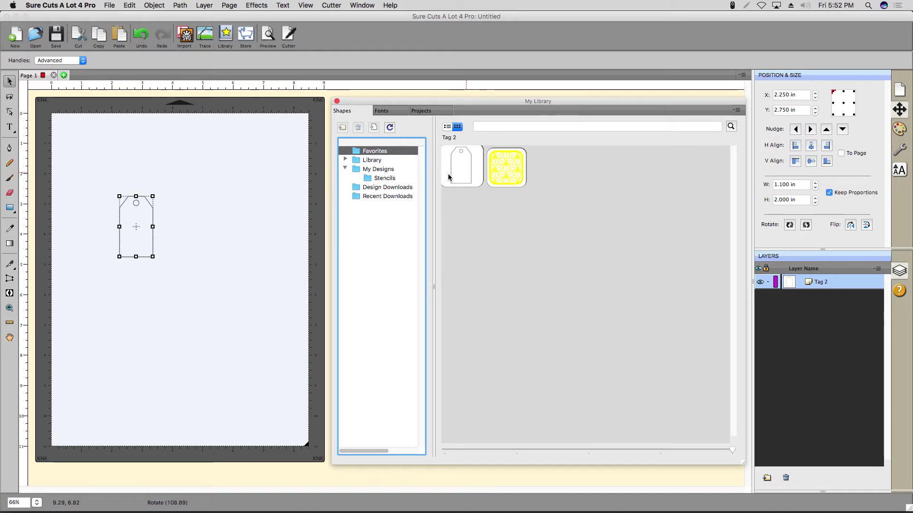
{"action": "left_click", "coordinate": [155, 223]}
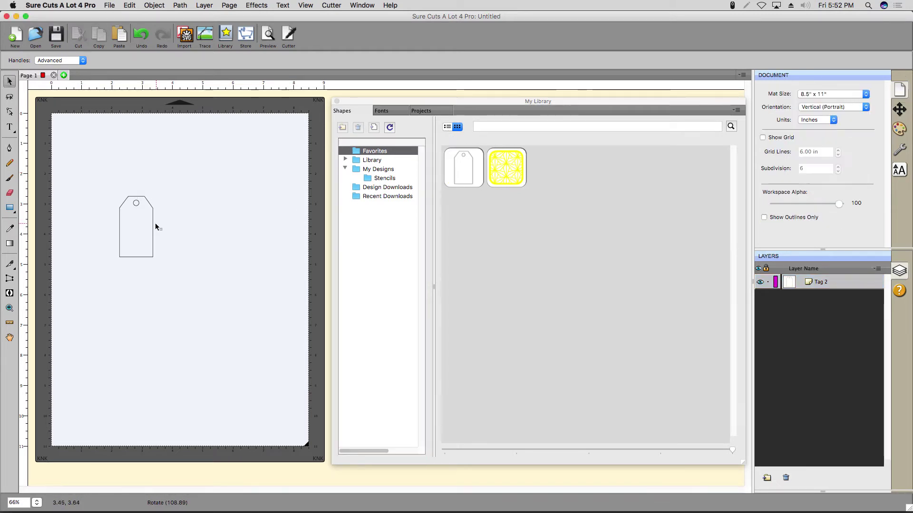
{"action": "left_click", "coordinate": [128, 232]}
{"action": "key", "text": "Delete"}
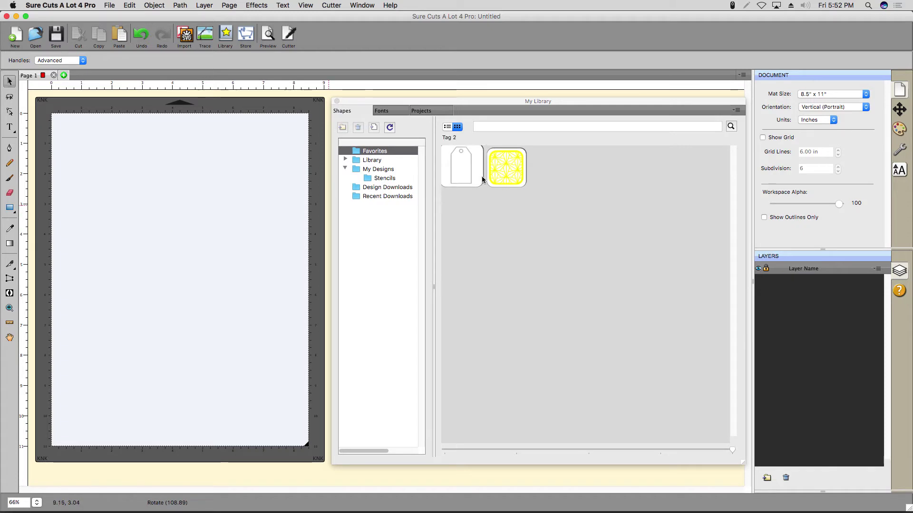
Step: Remove Tag 2 and fret sq 32 from Favorites
{"action": "right_click", "coordinate": [469, 172]}
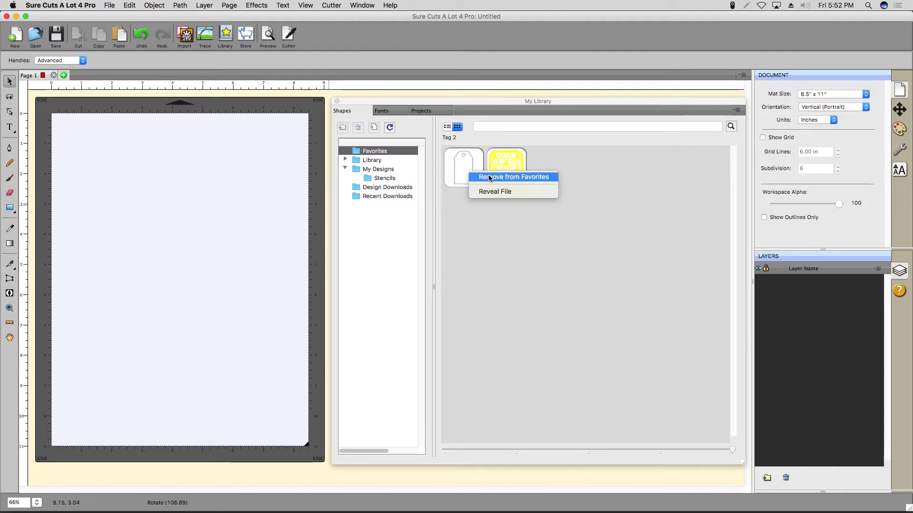
{"action": "left_click", "coordinate": [529, 176]}
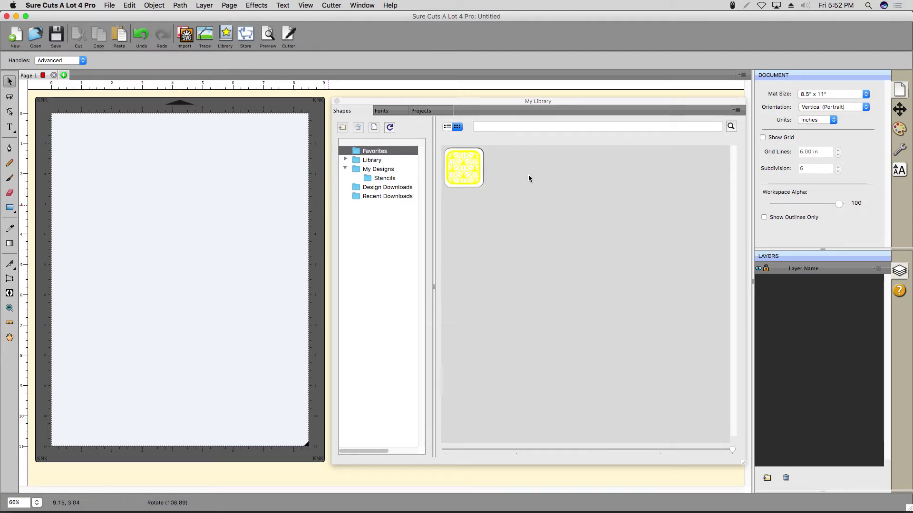
{"action": "right_click", "coordinate": [463, 171]}
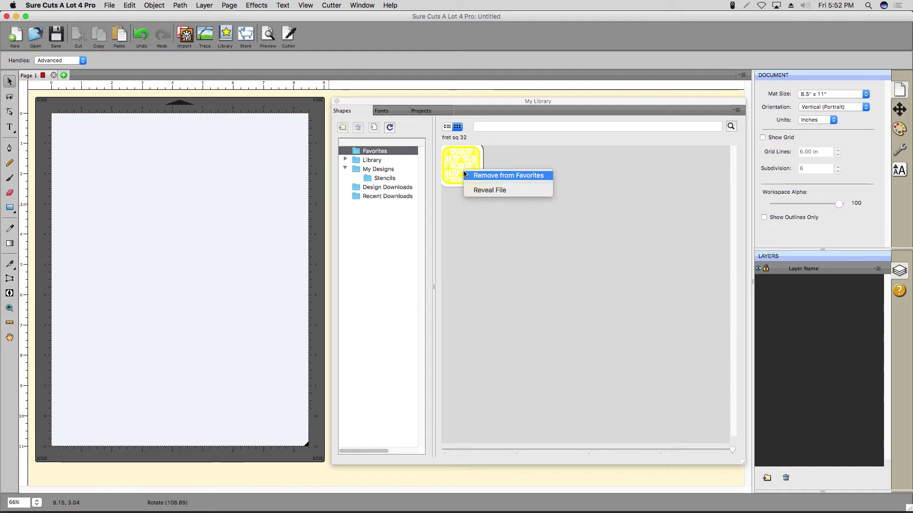
{"action": "left_click", "coordinate": [541, 175]}
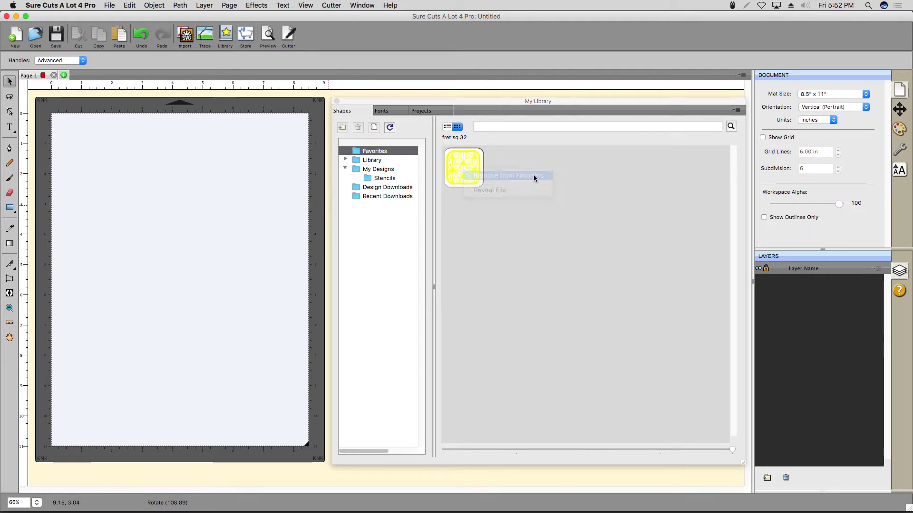
Step: Show the Stencils folder with fret sq 32, dismissing its options menu
{"action": "left_click", "coordinate": [388, 180]}
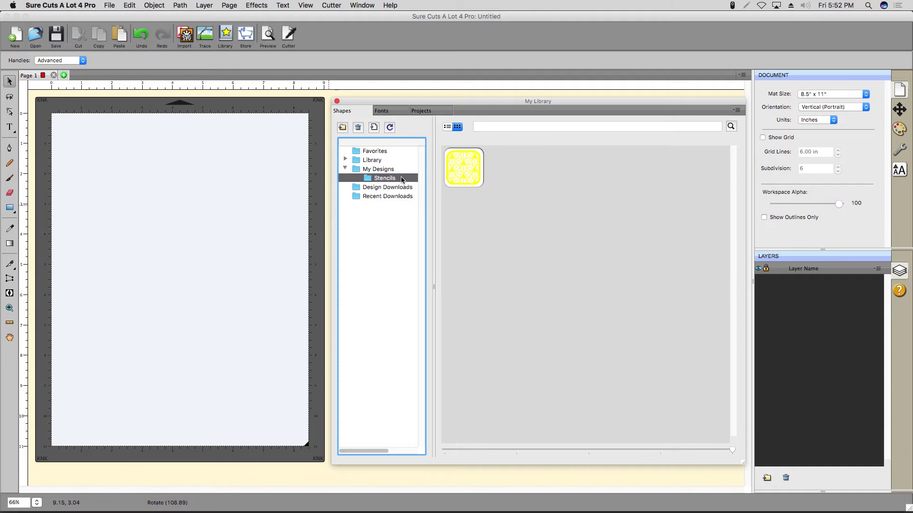
{"action": "right_click", "coordinate": [464, 174]}
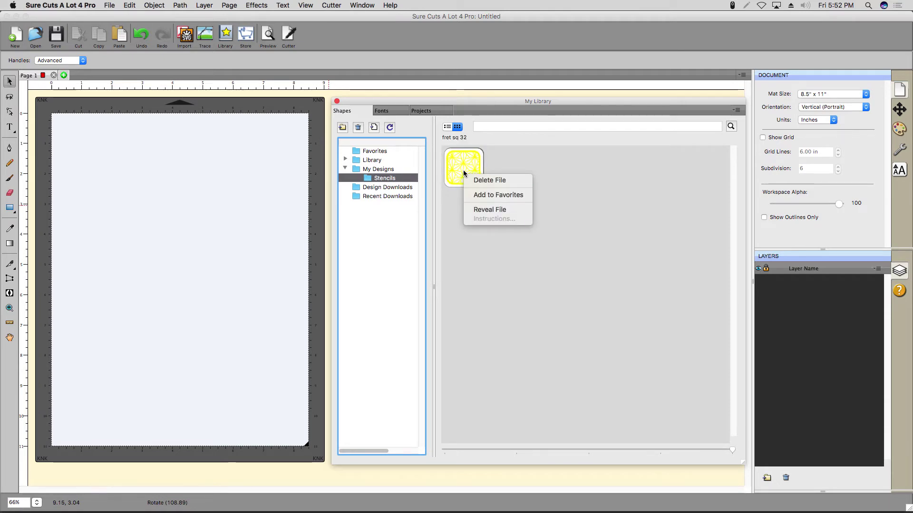
{"action": "left_click", "coordinate": [495, 162]}
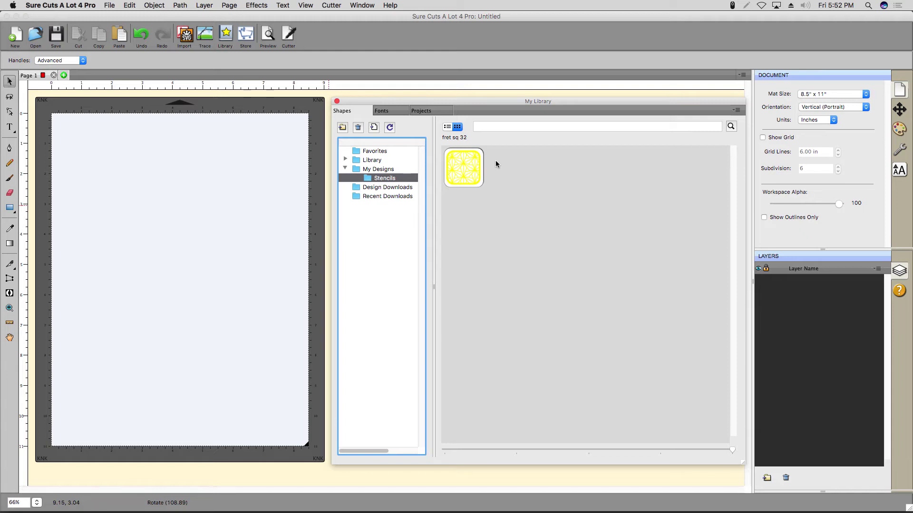
Step: Search the library for 'leaf', place the Leaf Frame on the mat, then delete it
{"action": "left_click", "coordinate": [491, 126]}
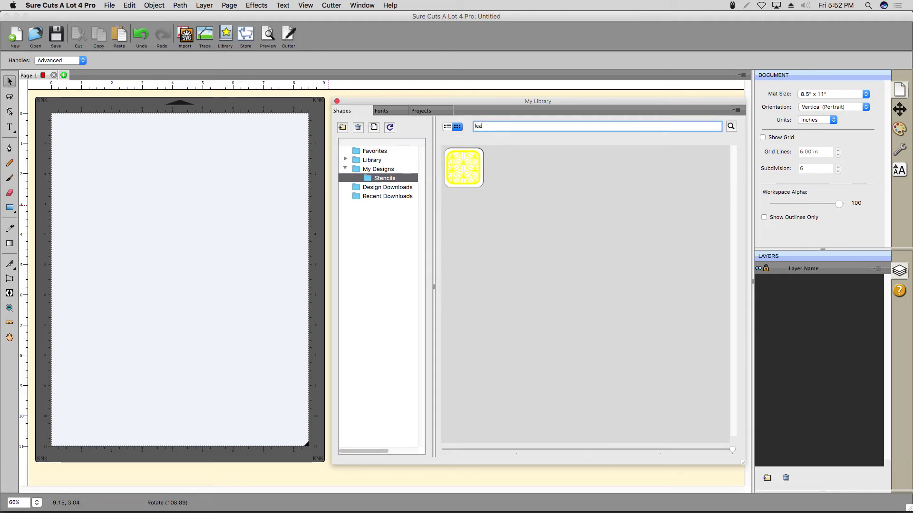
{"action": "key", "text": "Return"}
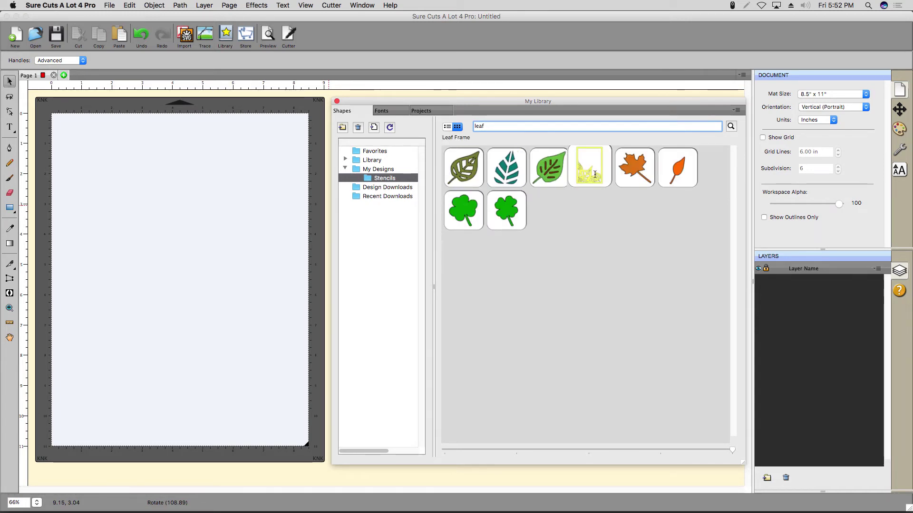
{"action": "double_click", "coordinate": [594, 175]}
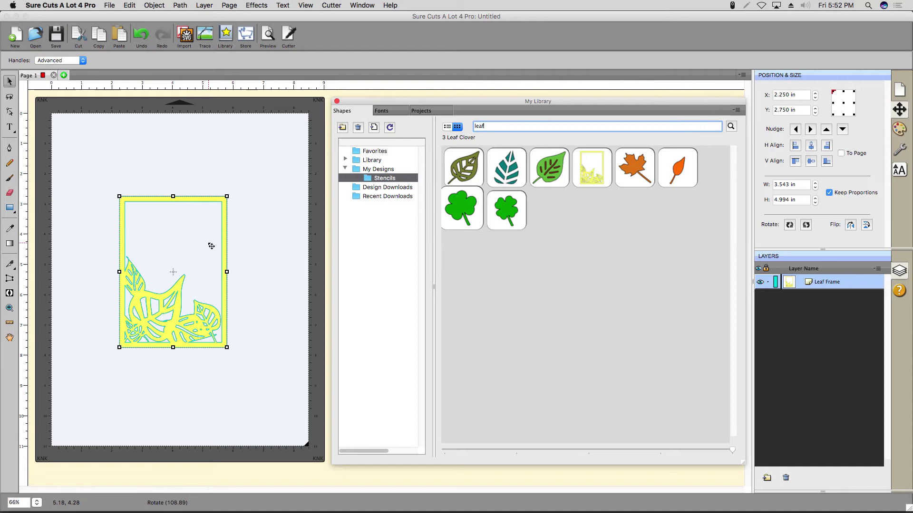
{"action": "left_click", "coordinate": [228, 323]}
{"action": "key", "text": "Delete"}
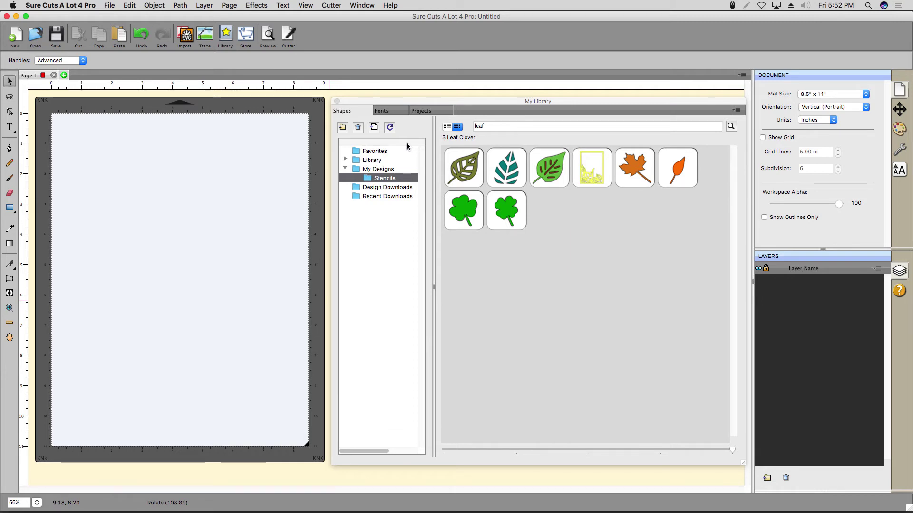
Step: Switch My Library to Fonts and preview Strawberry Juice Pro Regular
{"action": "left_click", "coordinate": [398, 111]}
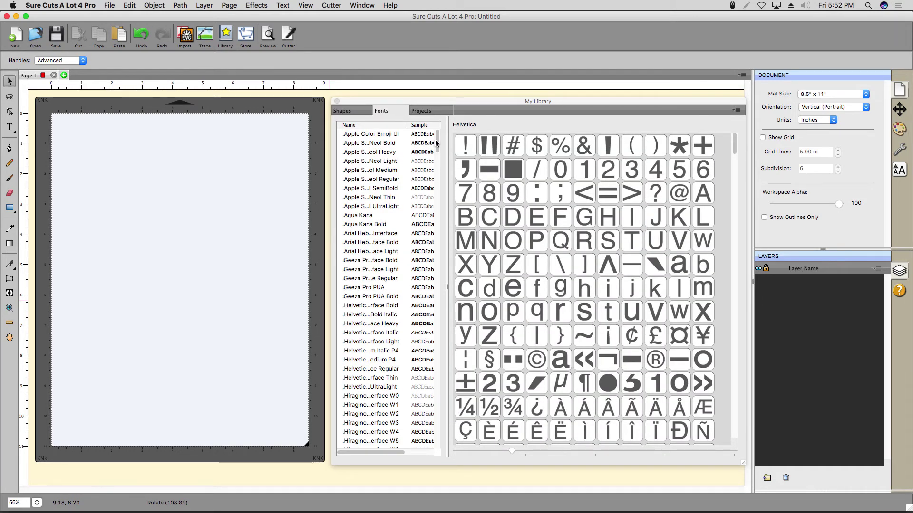
{"action": "left_click_drag", "start_coordinate": [437, 139], "coordinate": [467, 396]}
{"action": "scroll", "coordinate": [400, 390], "scroll_direction": "down", "scroll_amount": 10}
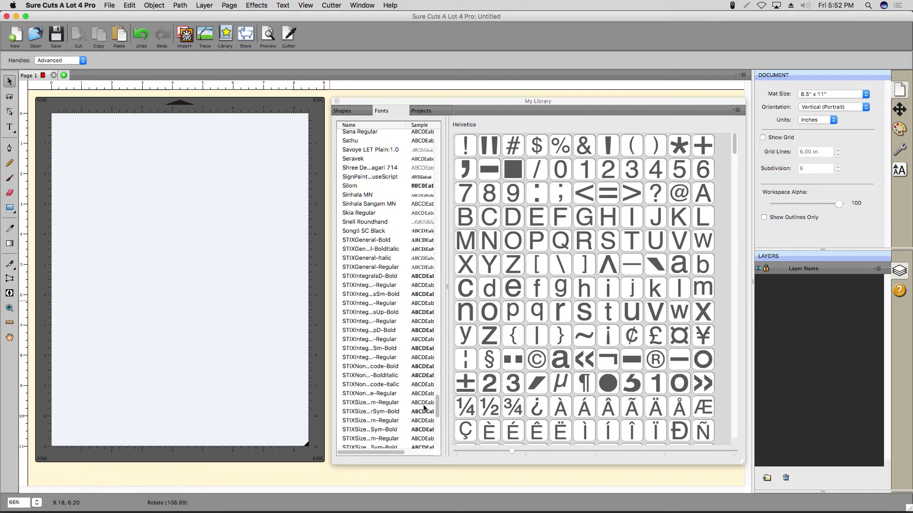
{"action": "left_click", "coordinate": [377, 384]}
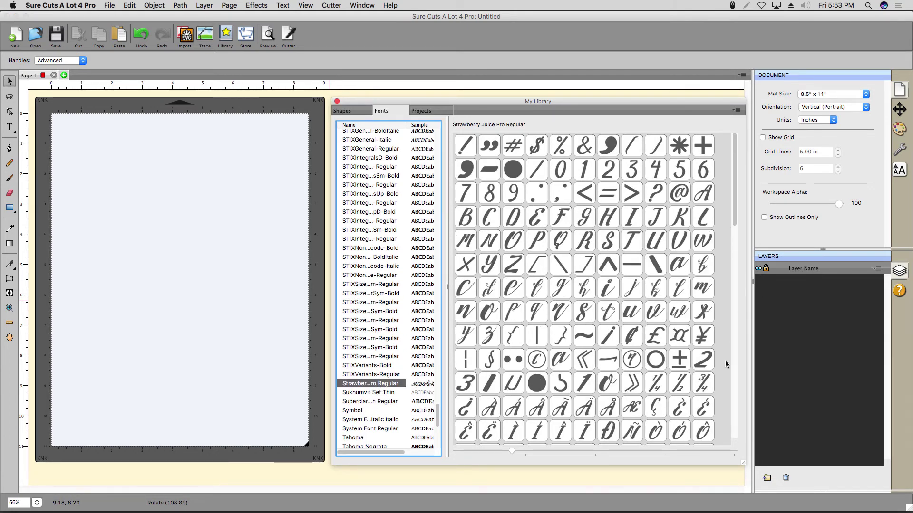
Step: Enlarge the glyph tiles, place the heart-swash c on the mat, then delete it
{"action": "left_click", "coordinate": [702, 452]}
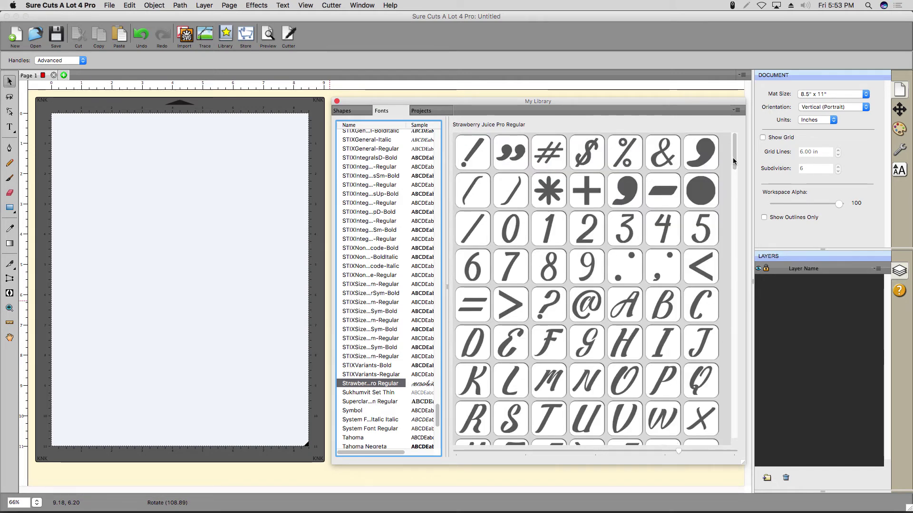
{"action": "left_click_drag", "start_coordinate": [732, 158], "coordinate": [741, 344]}
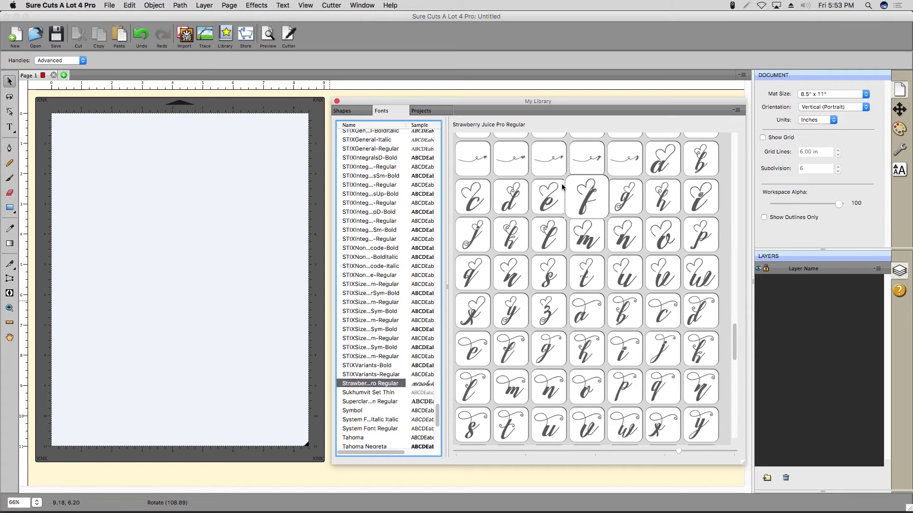
{"action": "left_click_drag", "start_coordinate": [473, 196], "coordinate": [259, 365]}
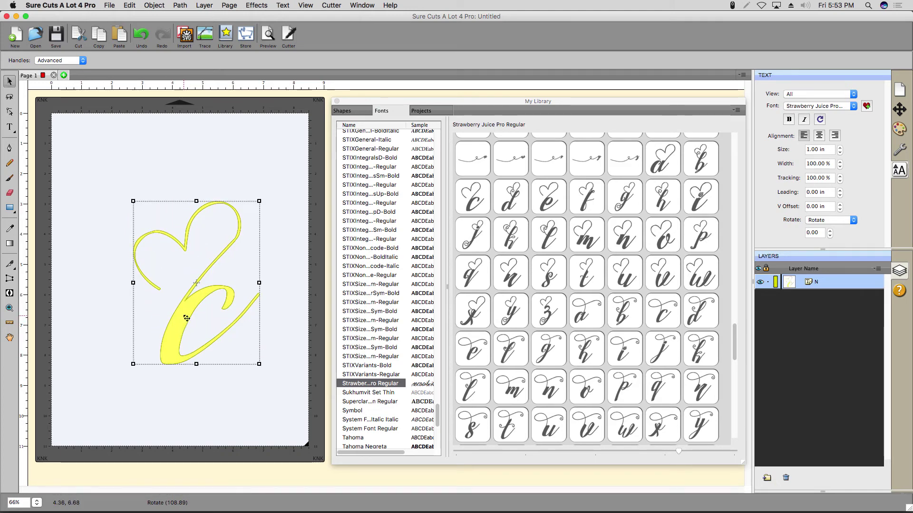
{"action": "key", "text": "Delete"}
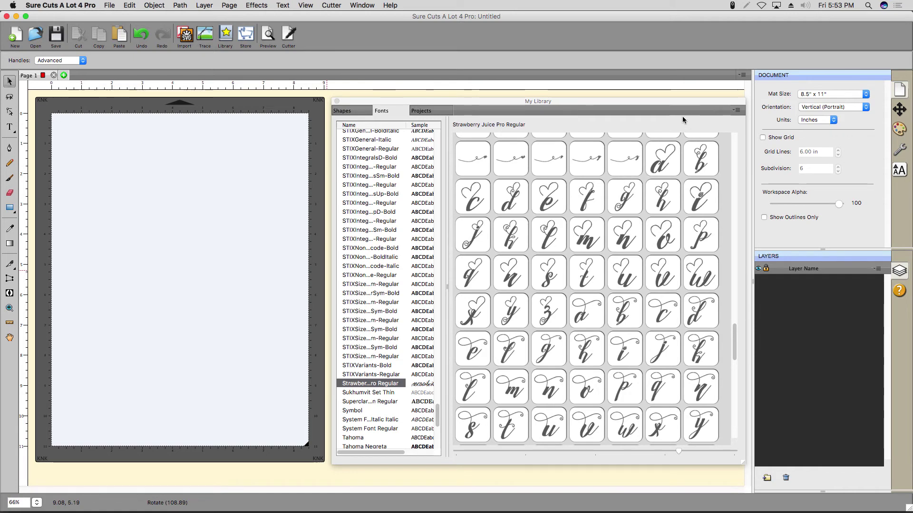
Step: Load the NuJapan.otf font from the Desktop into the library's font list
{"action": "left_click", "coordinate": [736, 110]}
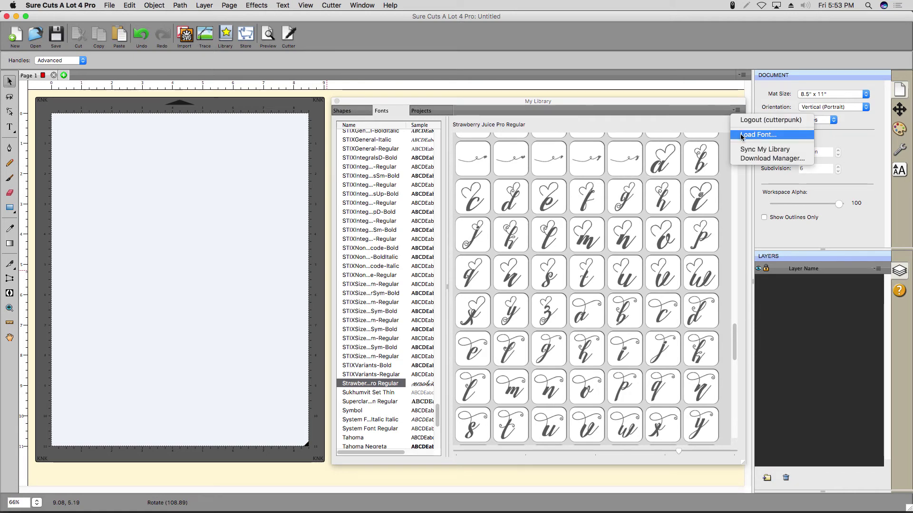
{"action": "left_click", "coordinate": [742, 135]}
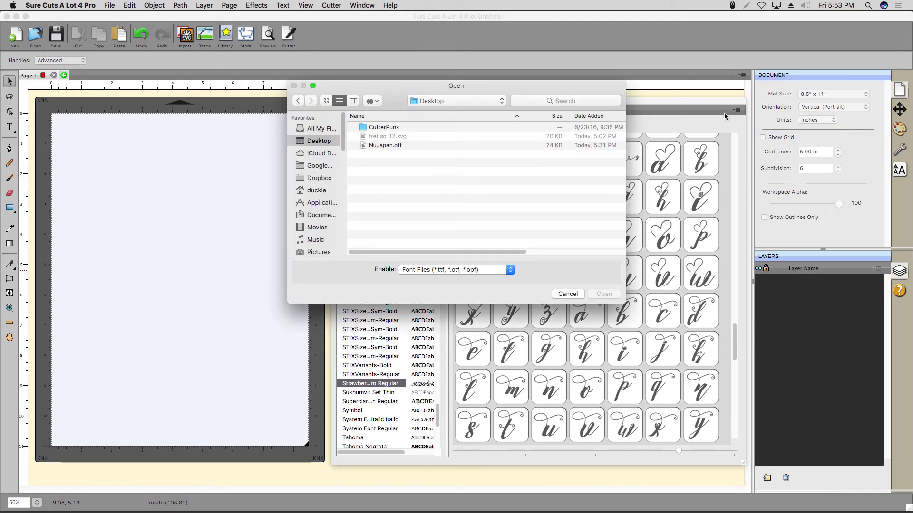
{"action": "left_click", "coordinate": [417, 146]}
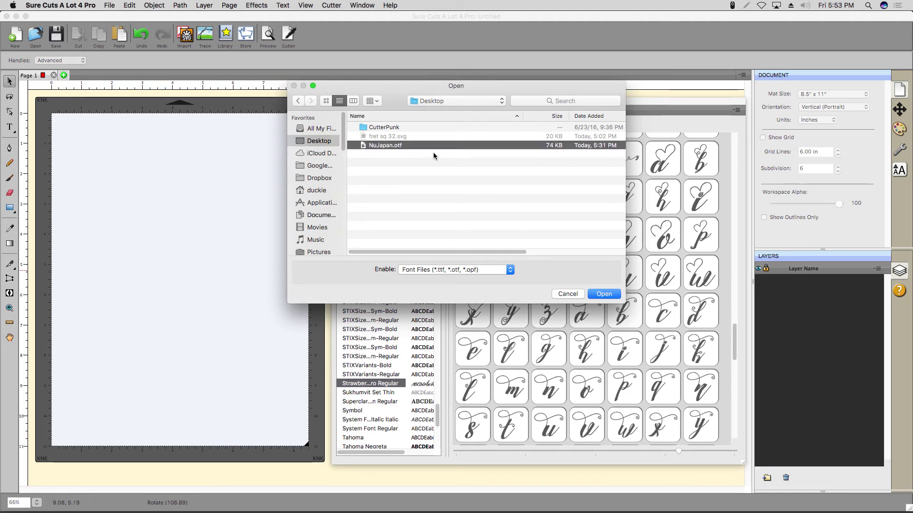
{"action": "left_click", "coordinate": [601, 294]}
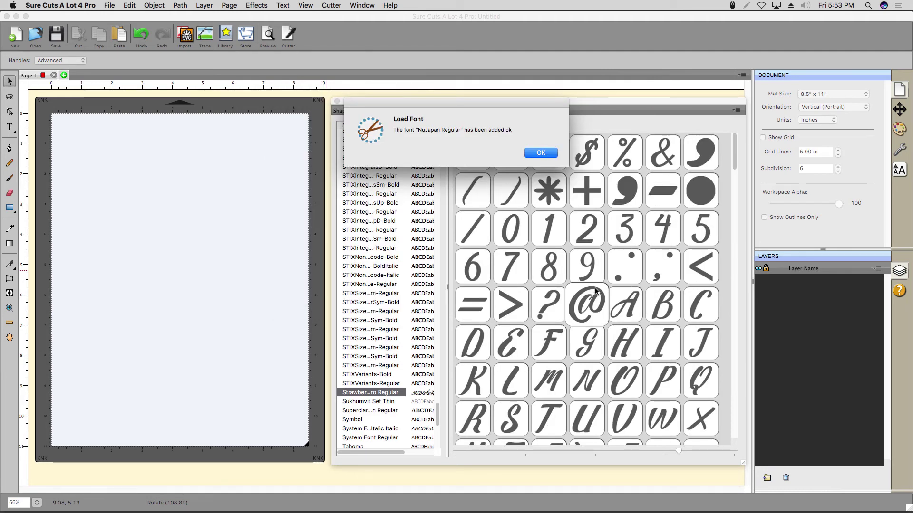
{"action": "left_click", "coordinate": [540, 152]}
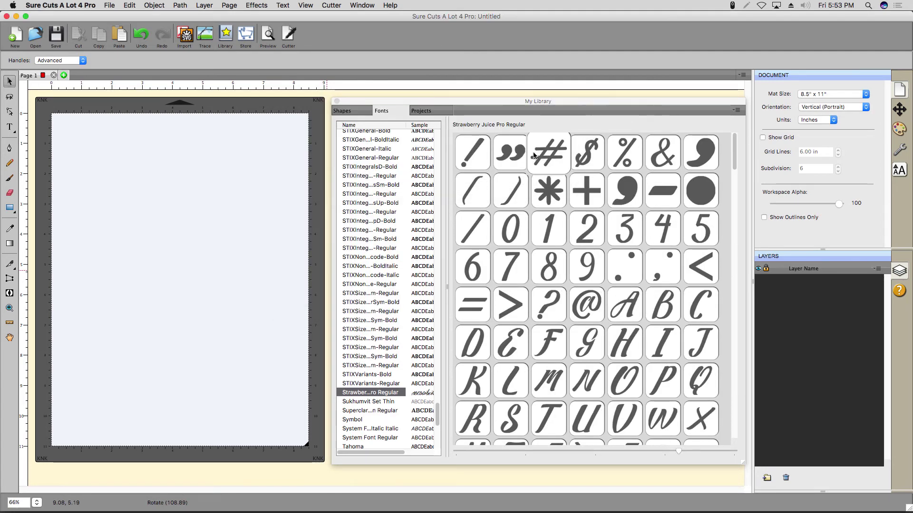
{"action": "left_click_drag", "start_coordinate": [437, 410], "coordinate": [435, 356]}
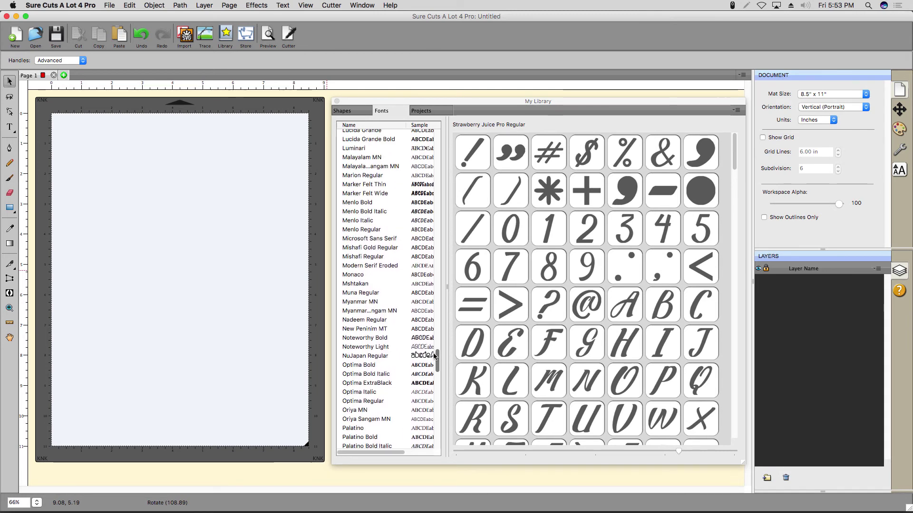
Step: Show the NuJapan Regular glyphs and build the text ABCDEFG on the mat from them
{"action": "left_click", "coordinate": [380, 356]}
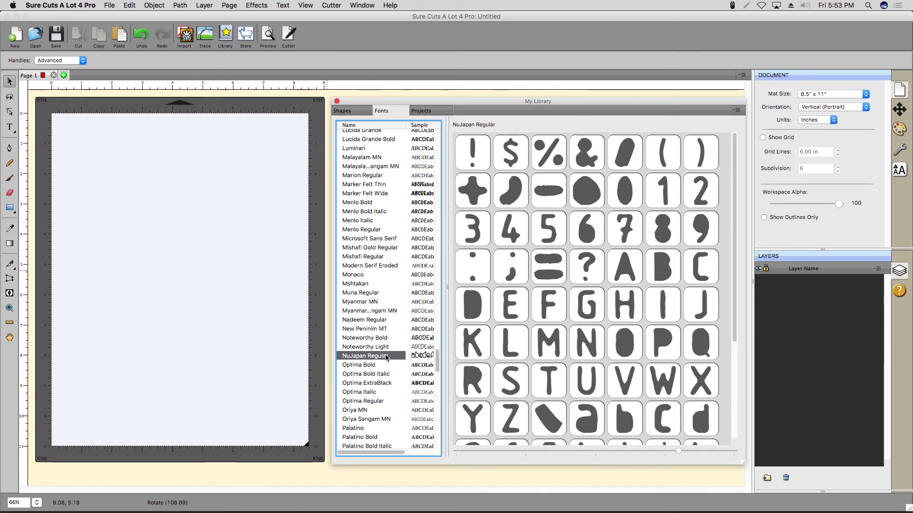
{"action": "left_click", "coordinate": [633, 275]}
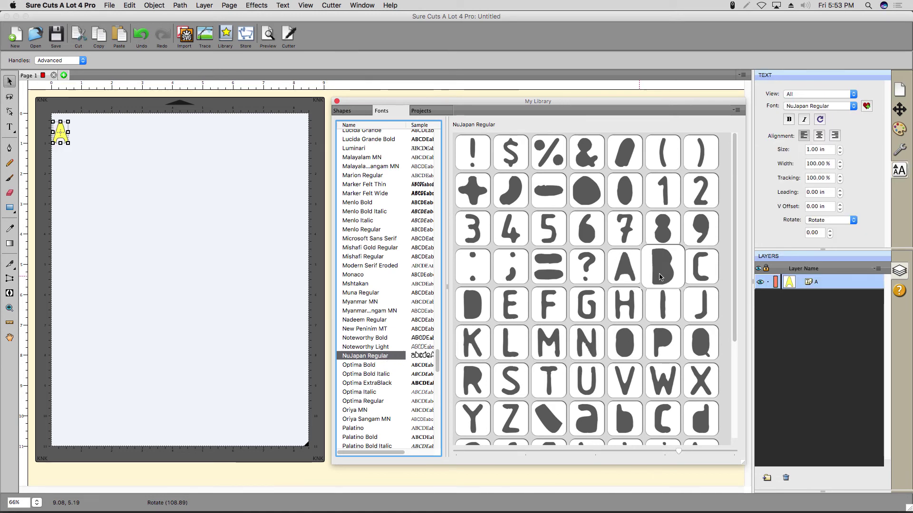
{"action": "left_click", "coordinate": [662, 277]}
{"action": "left_click", "coordinate": [700, 269]}
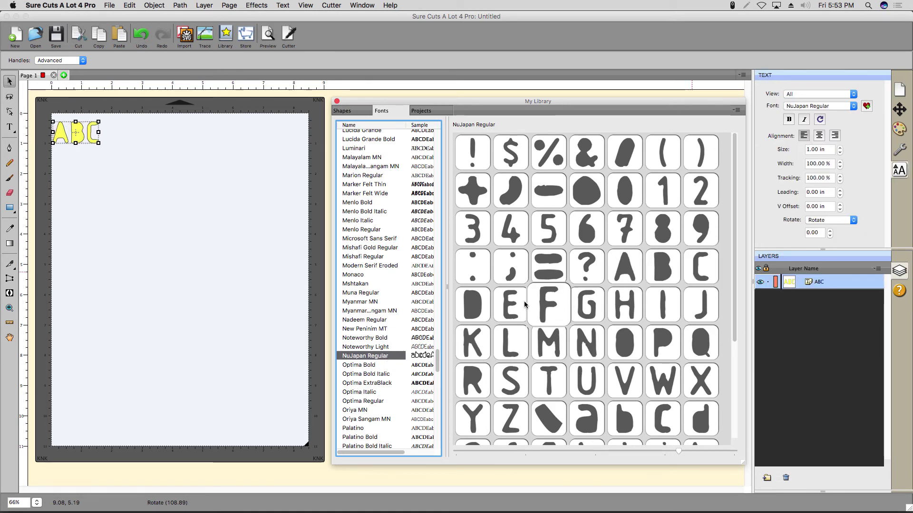
{"action": "left_click", "coordinate": [473, 305]}
{"action": "left_click", "coordinate": [502, 309]}
{"action": "left_click", "coordinate": [548, 307]}
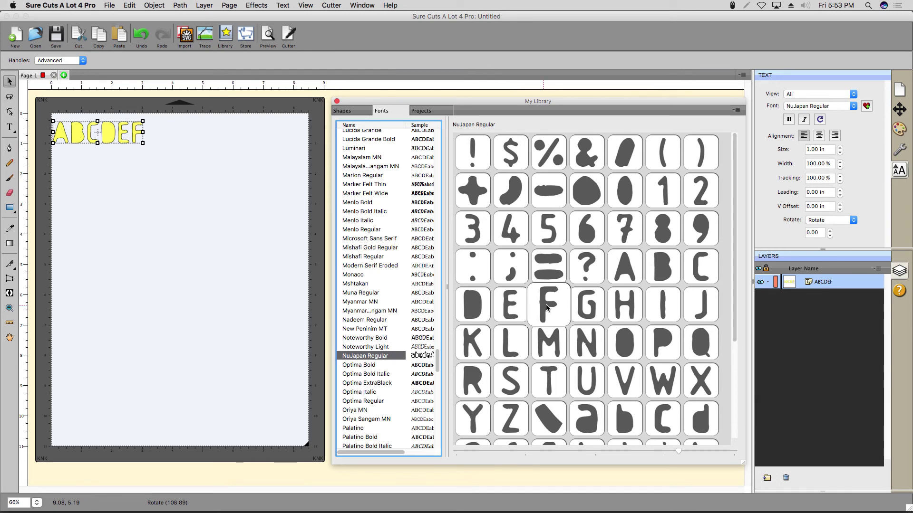
{"action": "left_click", "coordinate": [587, 307]}
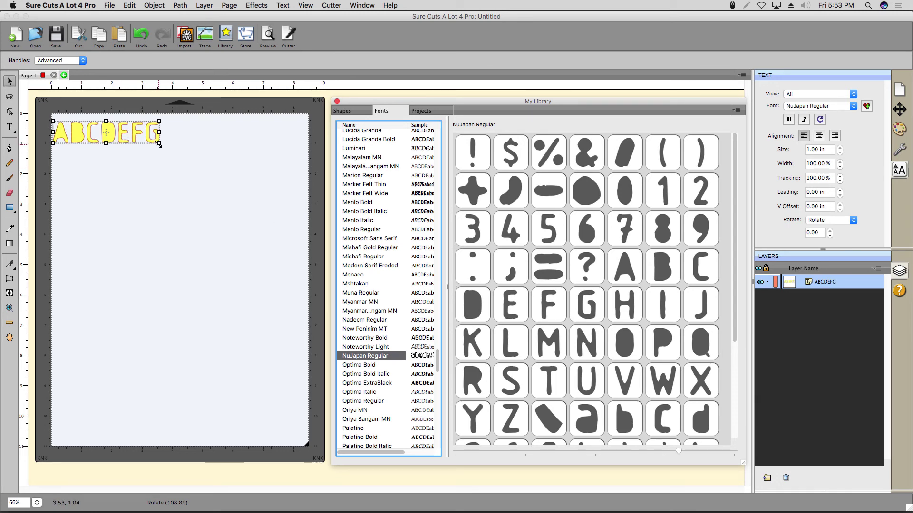
Step: Enlarge the ABCDEFG text, move it toward the mat centre, then delete it
{"action": "left_click_drag", "start_coordinate": [159, 142], "coordinate": [213, 185]}
{"action": "left_click_drag", "start_coordinate": [123, 140], "coordinate": [196, 248]}
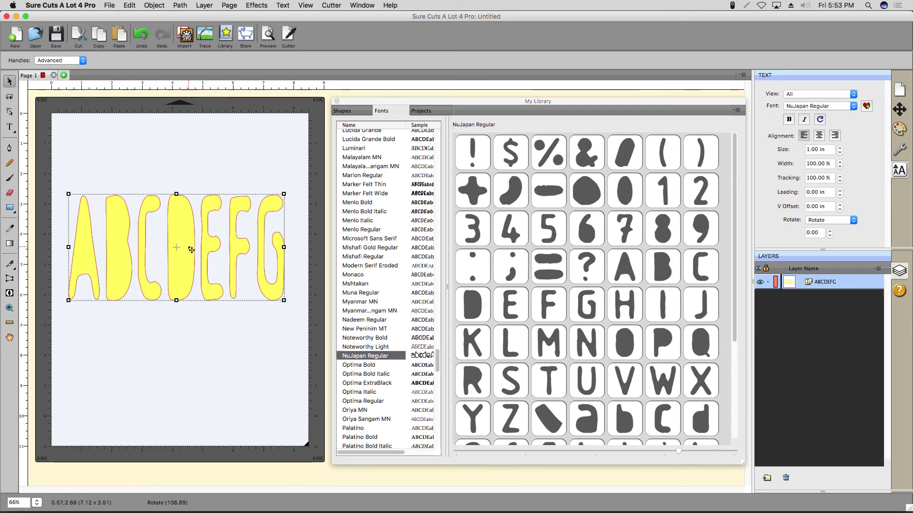
{"action": "left_click", "coordinate": [205, 176]}
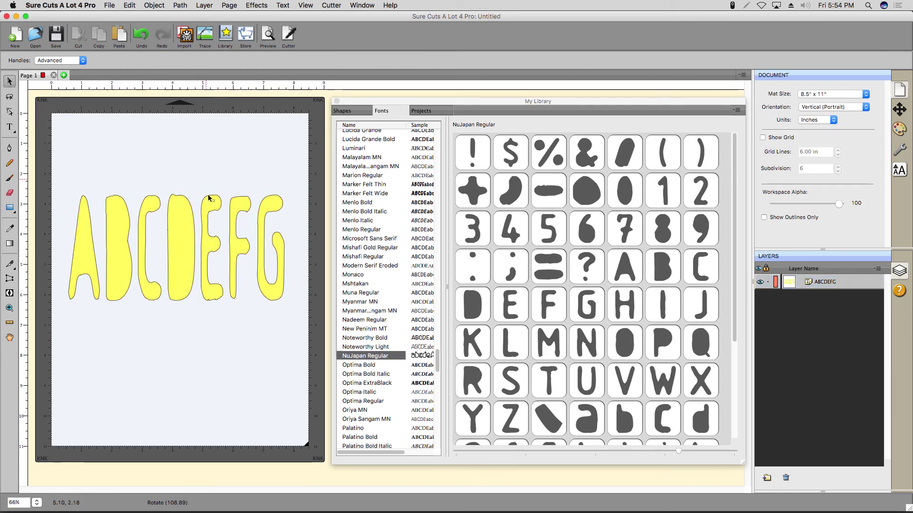
{"action": "left_click", "coordinate": [221, 291]}
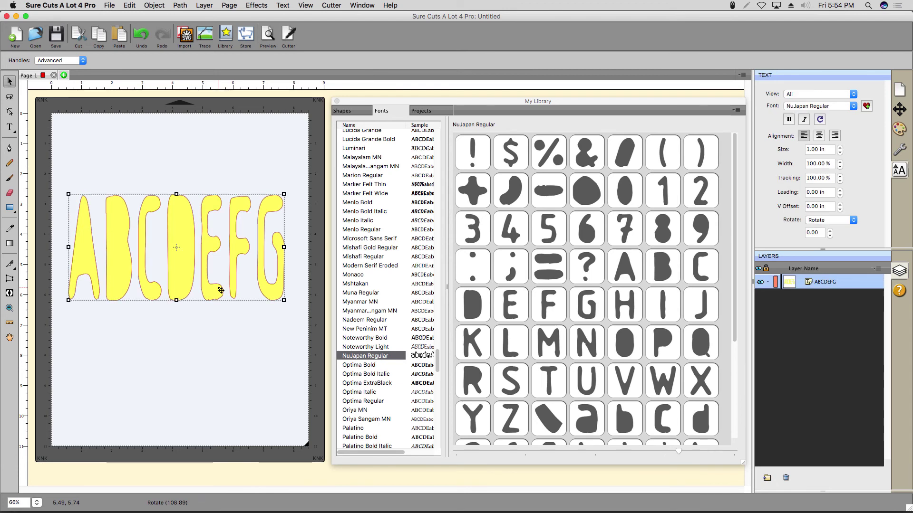
{"action": "key", "text": "Delete"}
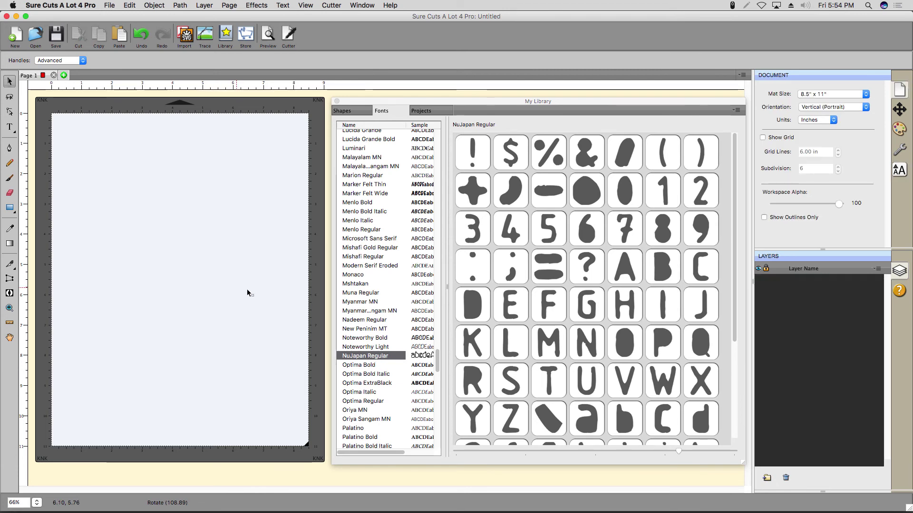
Step: List the saved projects in My Library's My Projects folder, such as Aztec Calendar.scut4
{"action": "left_click", "coordinate": [444, 111]}
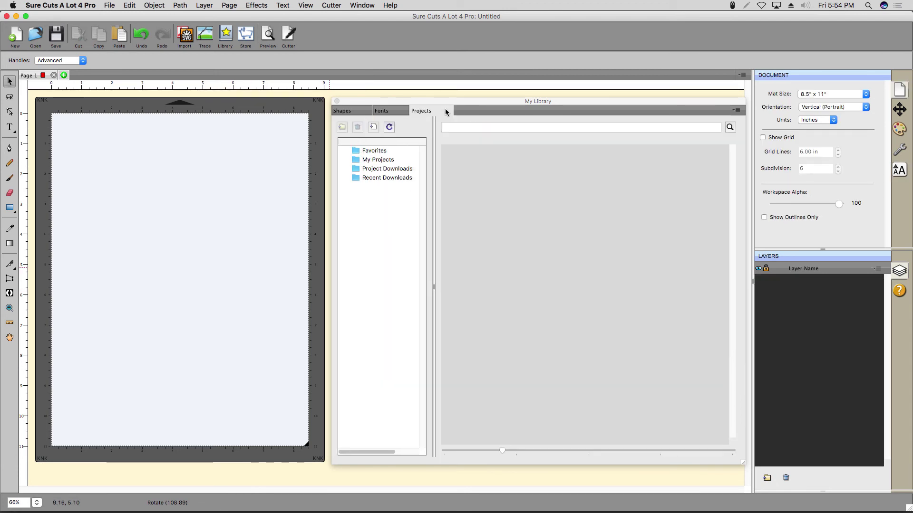
{"action": "left_click", "coordinate": [387, 162]}
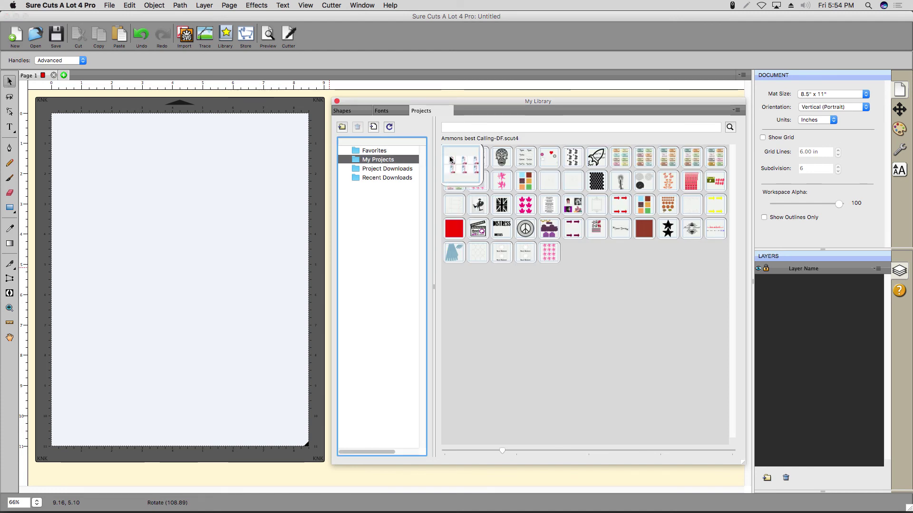
{"action": "mouse_move", "coordinate": [500, 162]}
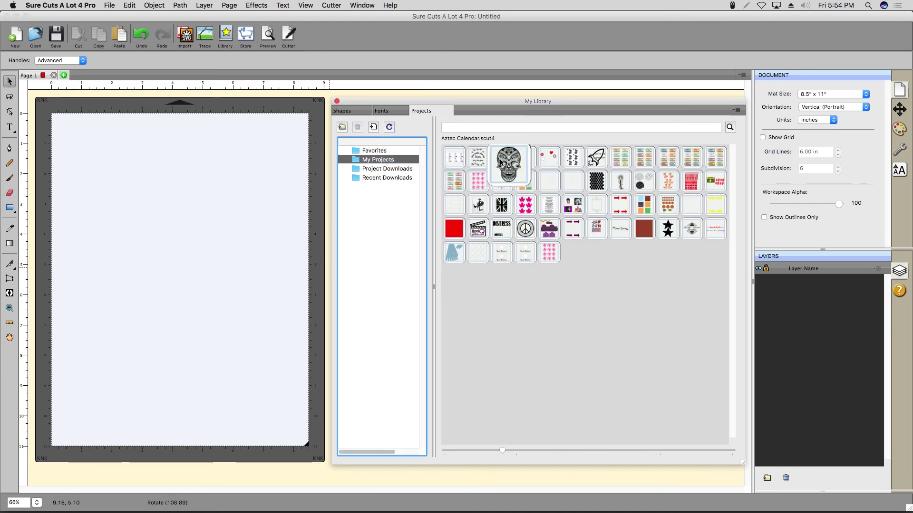